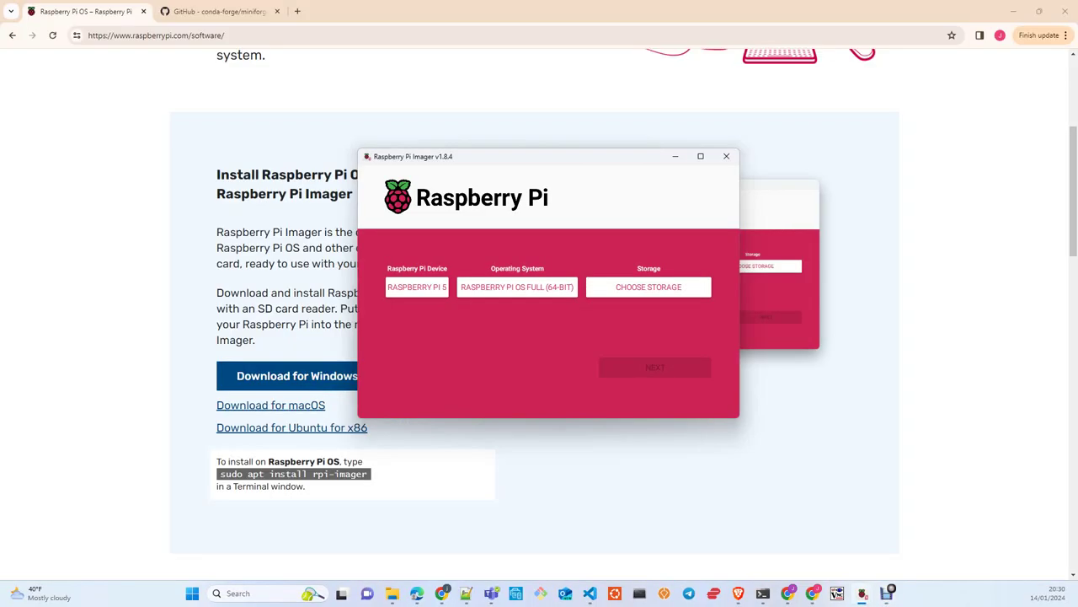
Set Raspberry Pi 5 as the device and browse the operating system list
click(417, 286)
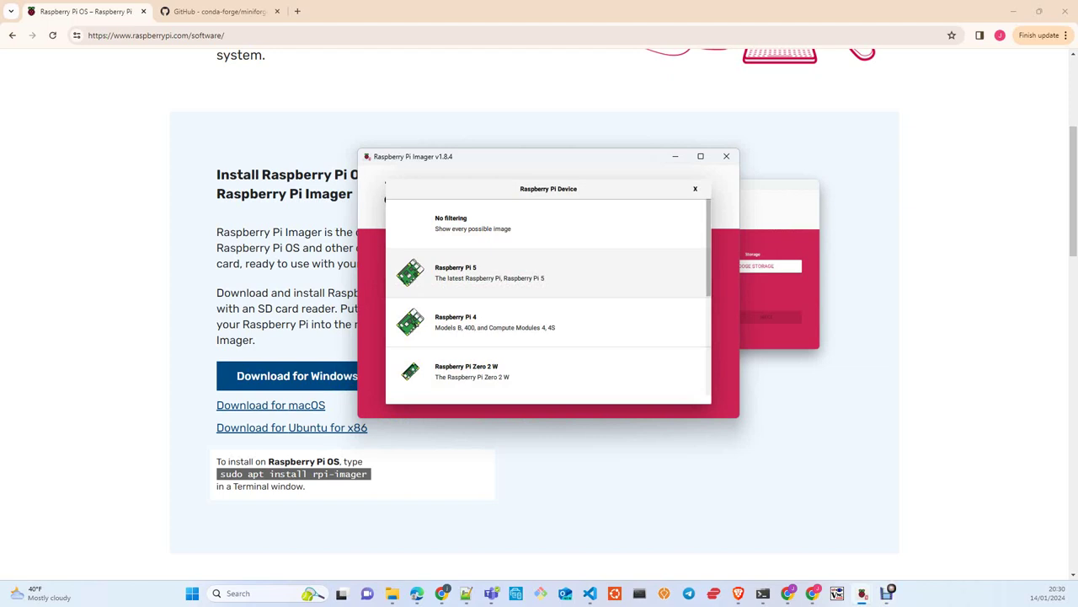
key(Return)
key(Tab)
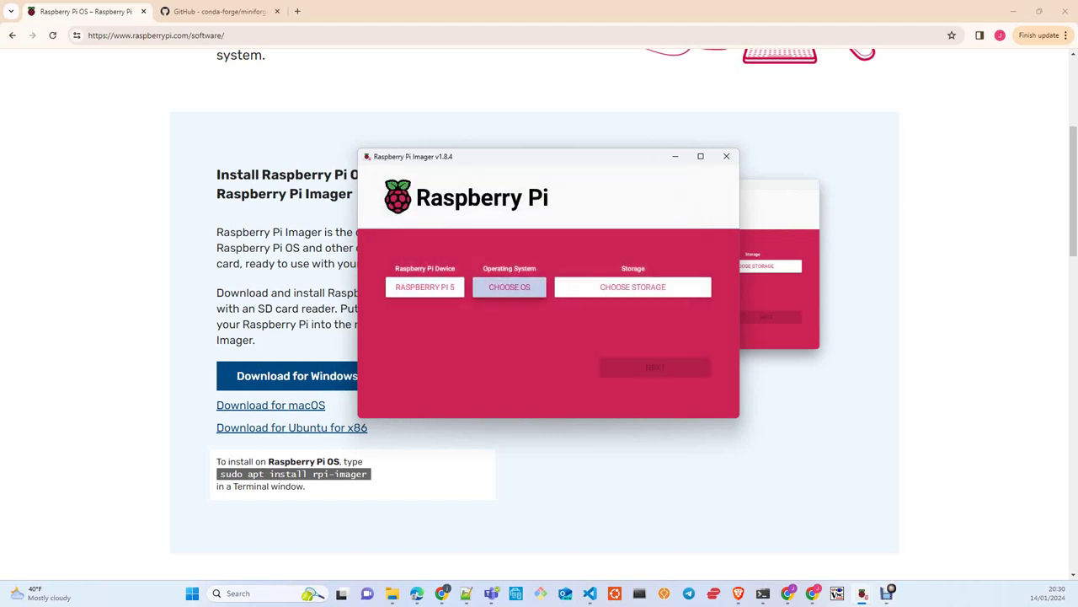
key(Return)
key(Up)
key(Down)
key(Down)
key(Up)
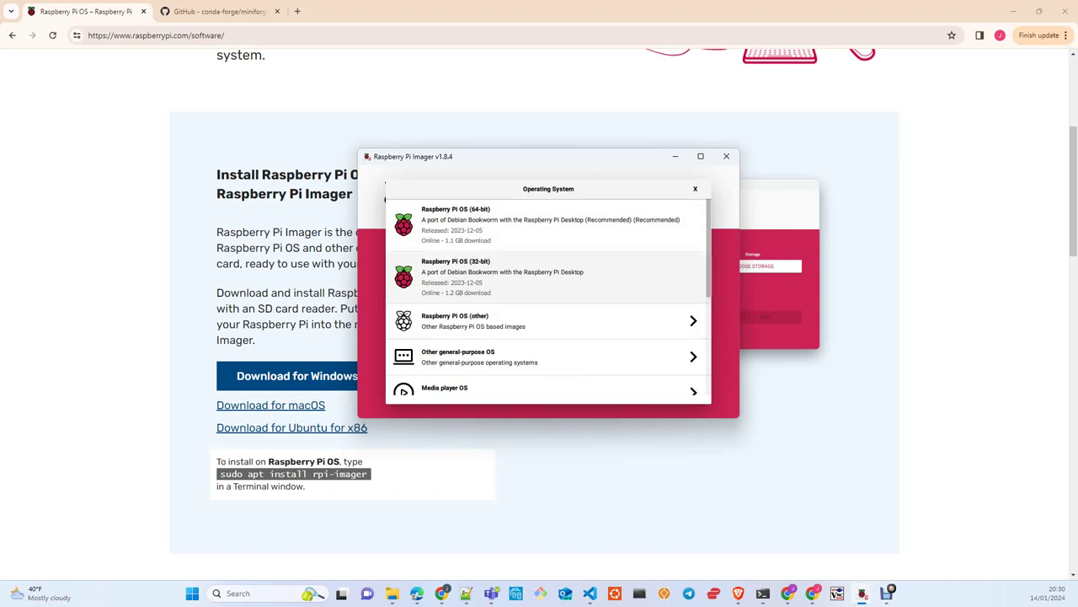
key(Down)
key(Down)
key(Up)
key(Up)
key(Up)
key(Down)
key(Up)
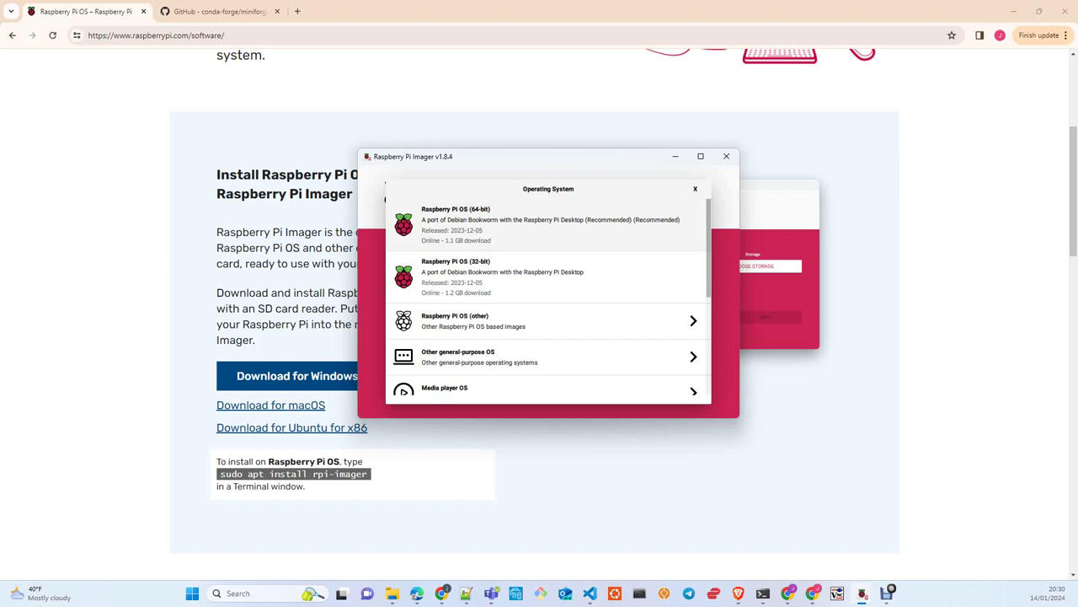
Choose Raspberry Pi OS Full (64-bit) from the Raspberry Pi OS (other) sublist
key(Down)
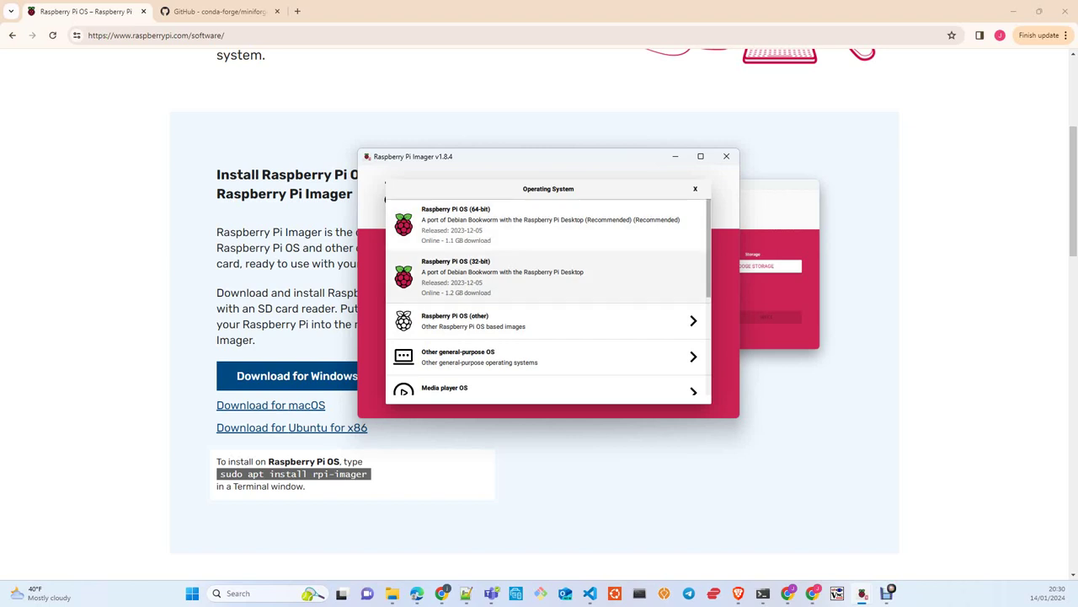
key(Down)
key(Down)
key(Up)
key(Return)
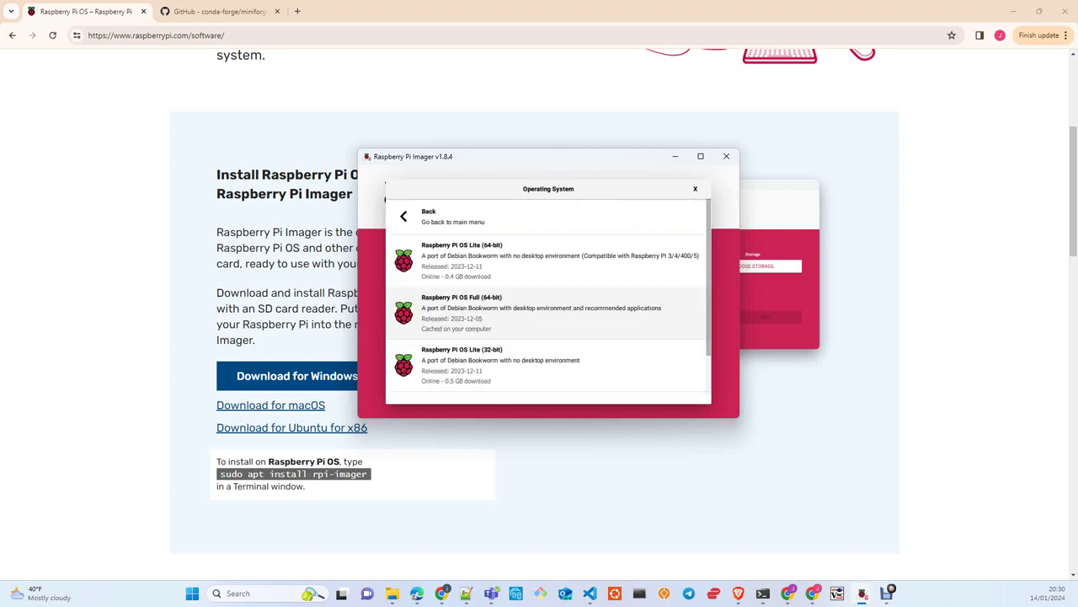
key(Up)
key(Up)
key(Down)
key(Down)
key(Down)
key(Up)
key(Return)
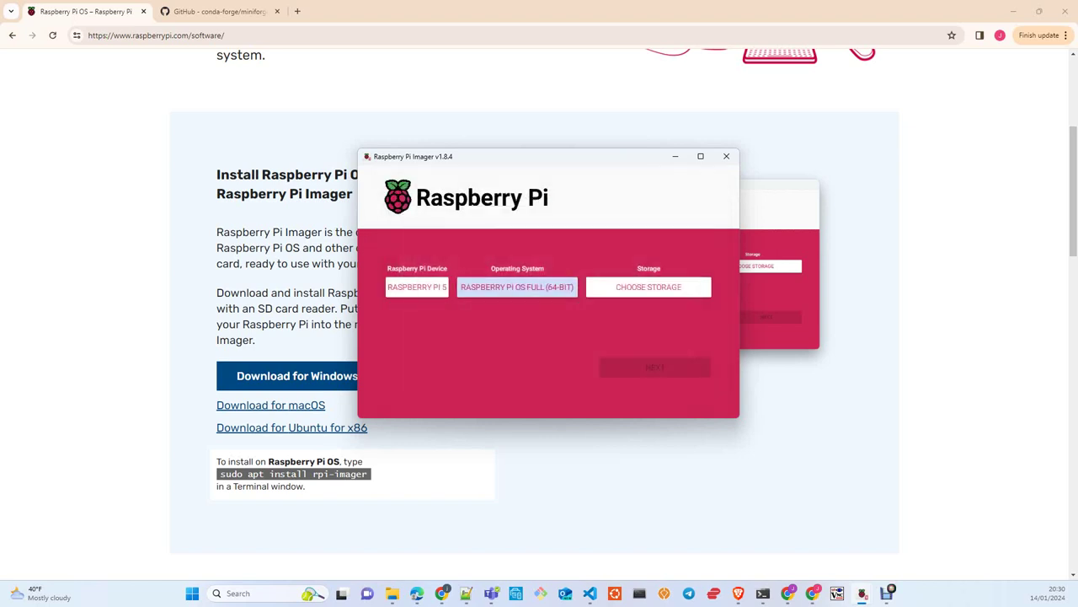
Select the 31.7 GB MXT-USB Storage Device as the target storage
key(Tab)
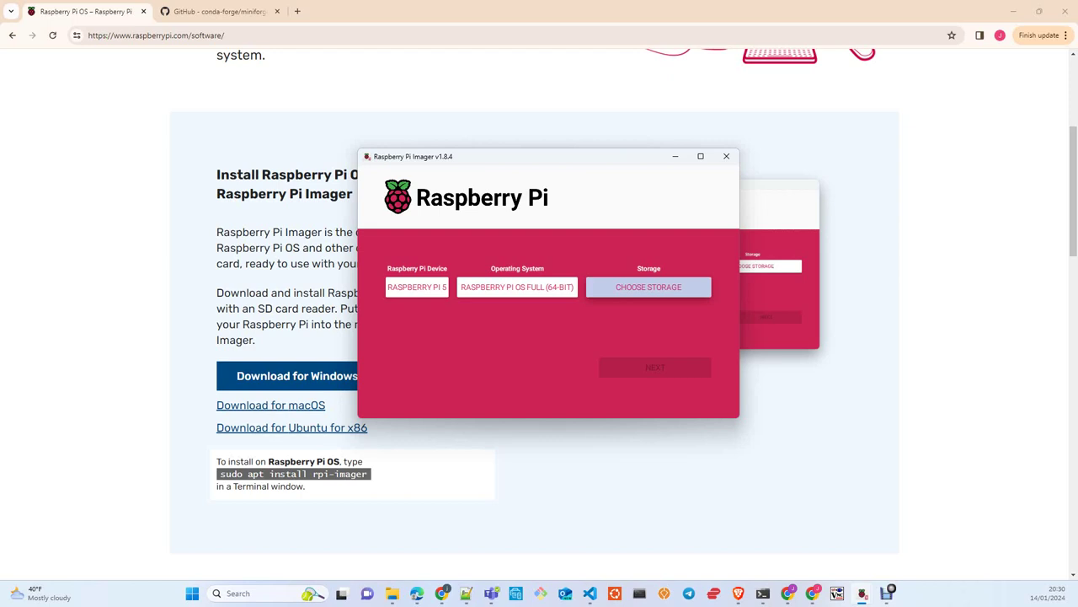
key(Return)
key(Down)
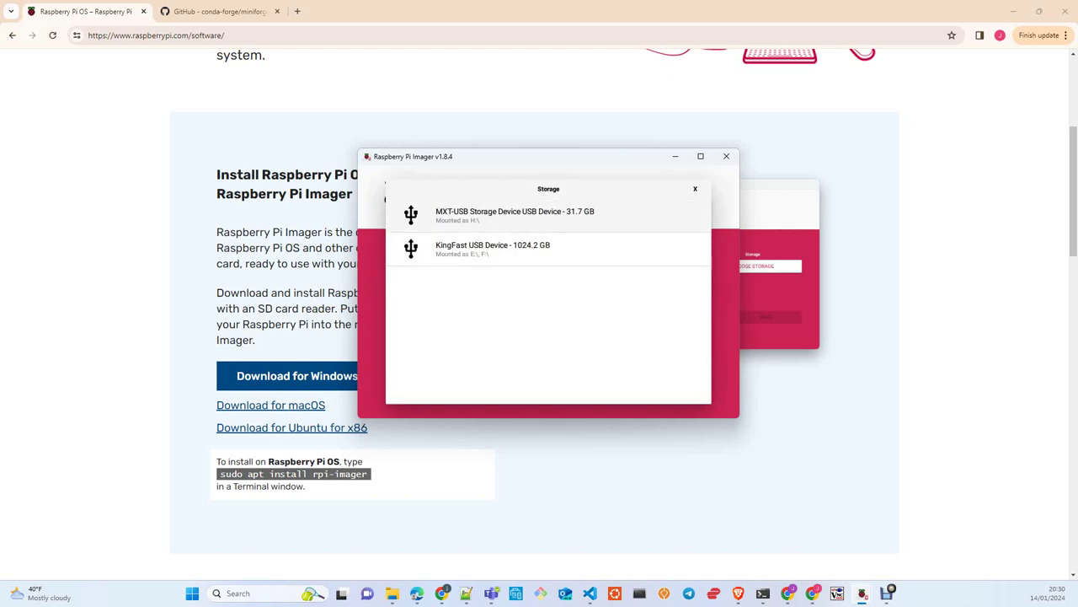
key(Return)
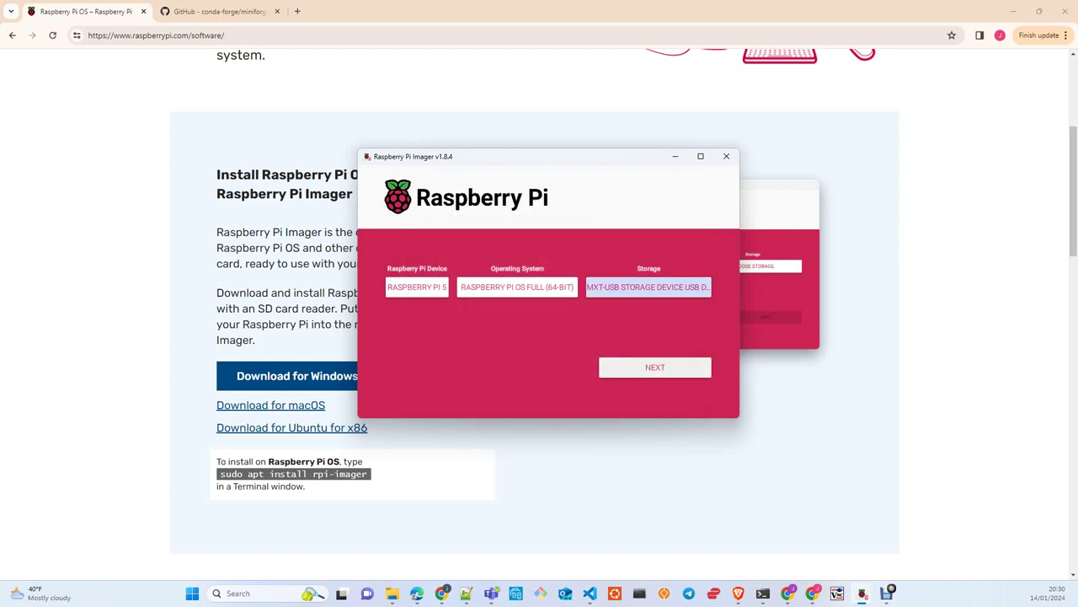
Proceed with Next and choose Edit Settings for OS customisation
key(Tab)
key(Return)
key(Tab)
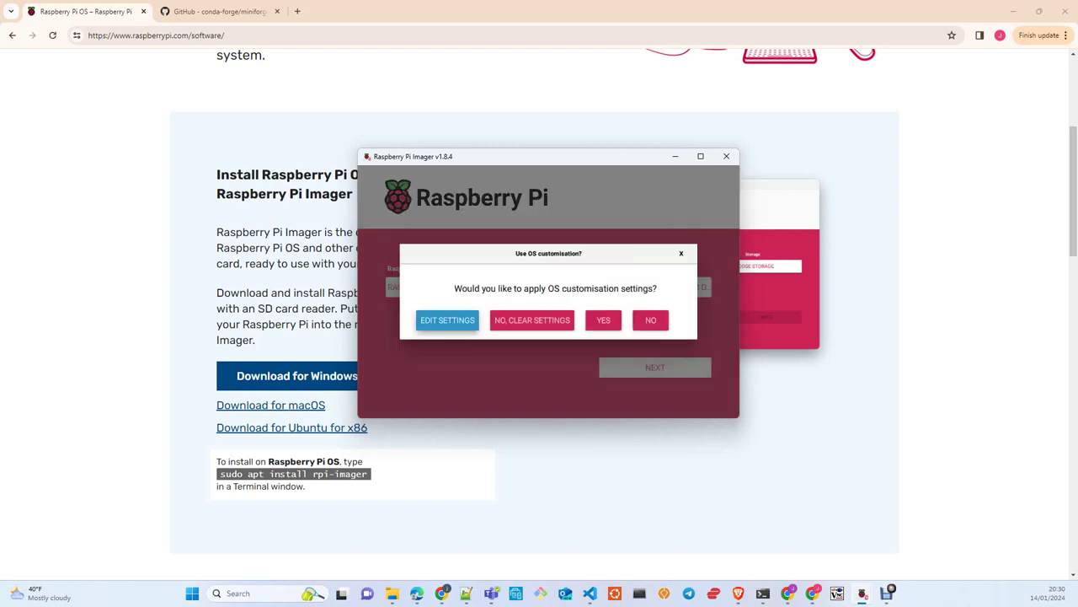
key(Return)
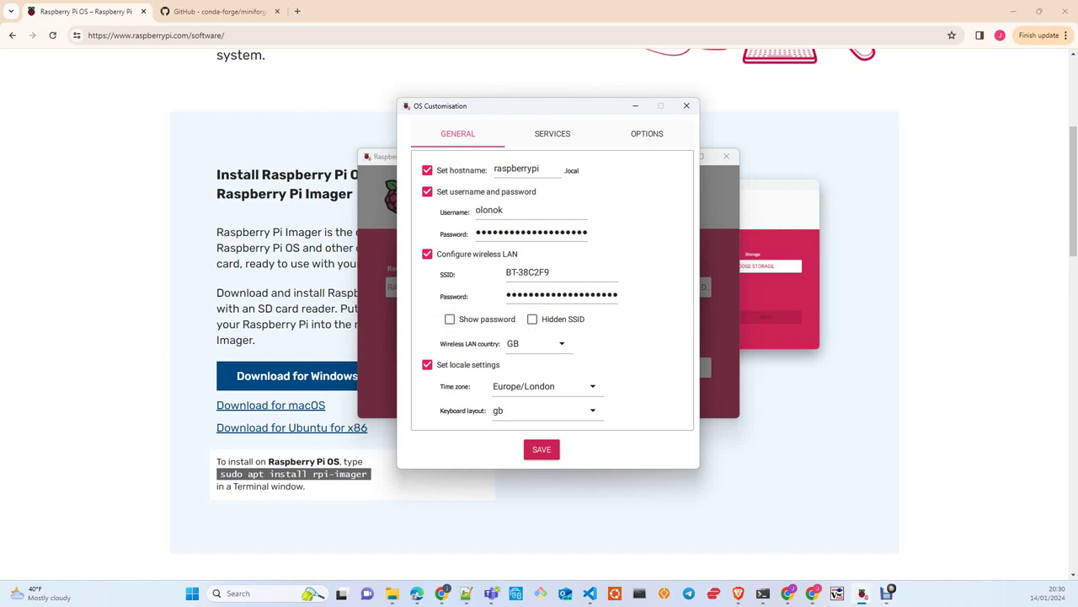
Review the hostname, username, password and wireless fields on the General tab
key(Tab)
key(Tab)
key(Tab)
key(Tab)
key(shift+Tab)
key(Tab)
key(Tab)
key(Tab)
key(shift+Tab)
key(shift+Tab)
key(shift+Tab)
key(shift+Tab)
key(shift+Tab)
key(Tab)
key(shift+Tab)
key(shift+Tab)
key(shift+Tab)
Enable SSH with password authentication, check the after-write options, and save the customisation
key(Tab)
key(Tab)
key(Tab)
key(shift+Tab)
key(Tab)
key(shift+Tab)
key(Tab)
key(Tab)
key(shift+Tab)
key(Tab)
key(Tab)
key(Tab)
key(Tab)
key(Tab)
key(space)
key(Tab)
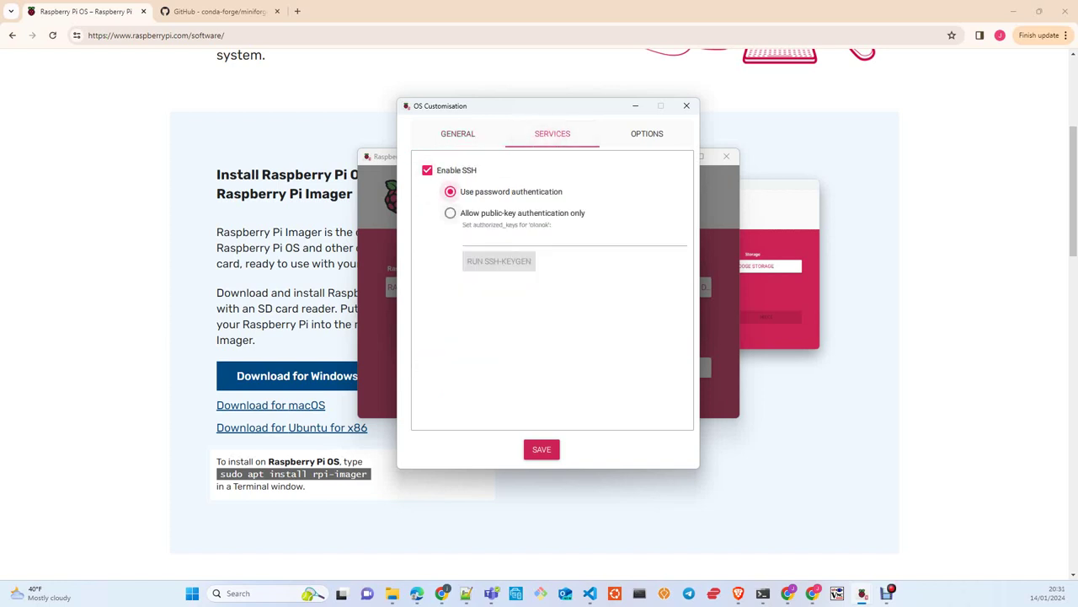
key(Tab)
key(shift+Tab)
key(Tab)
key(Tab)
click(647, 133)
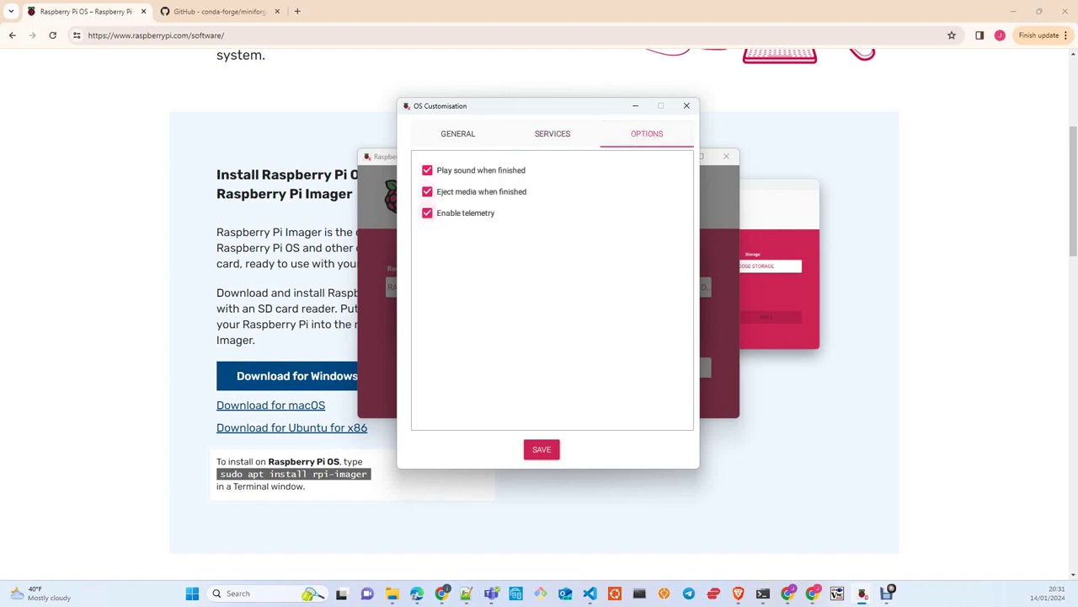
click(542, 449)
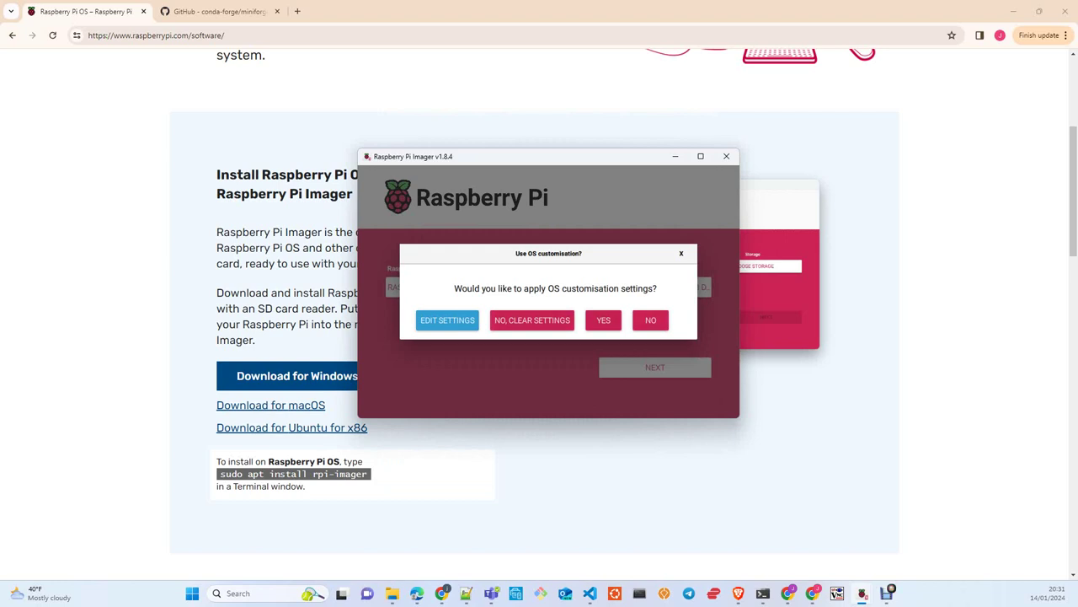
Apply the customisation, confirm erasing the MXT-USB drive, and write Raspberry Pi OS Full (64-bit)
click(603, 320)
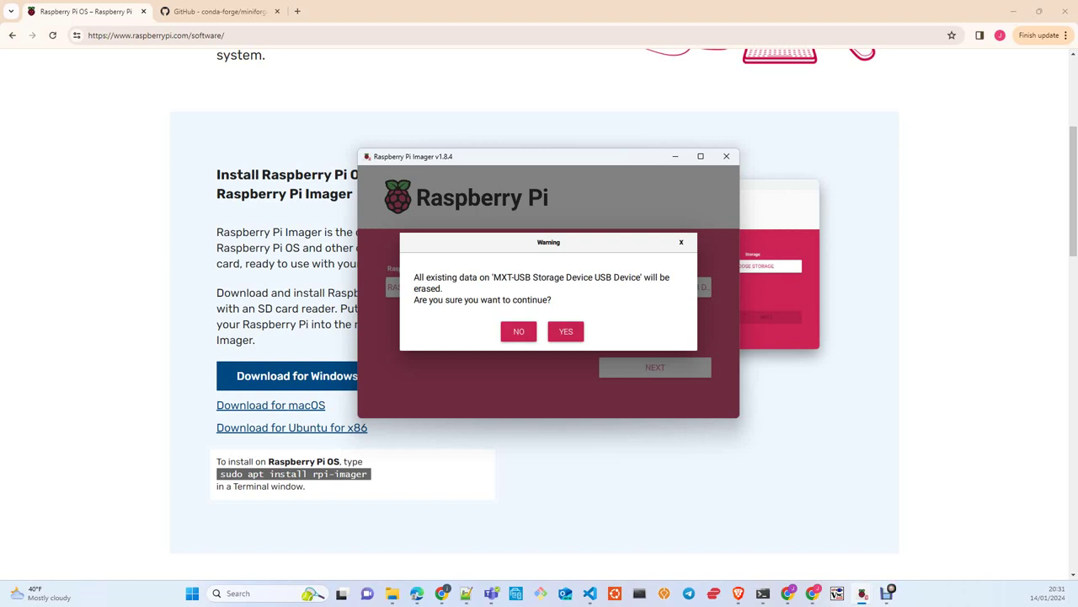
click(565, 331)
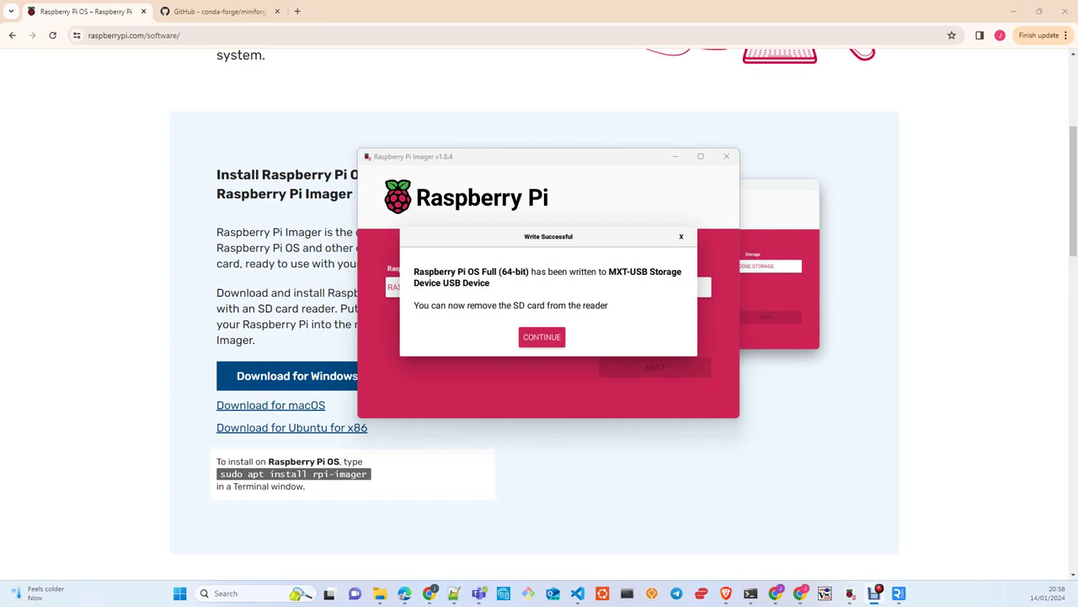
Dismiss the Write Successful message with Continue
key(Return)
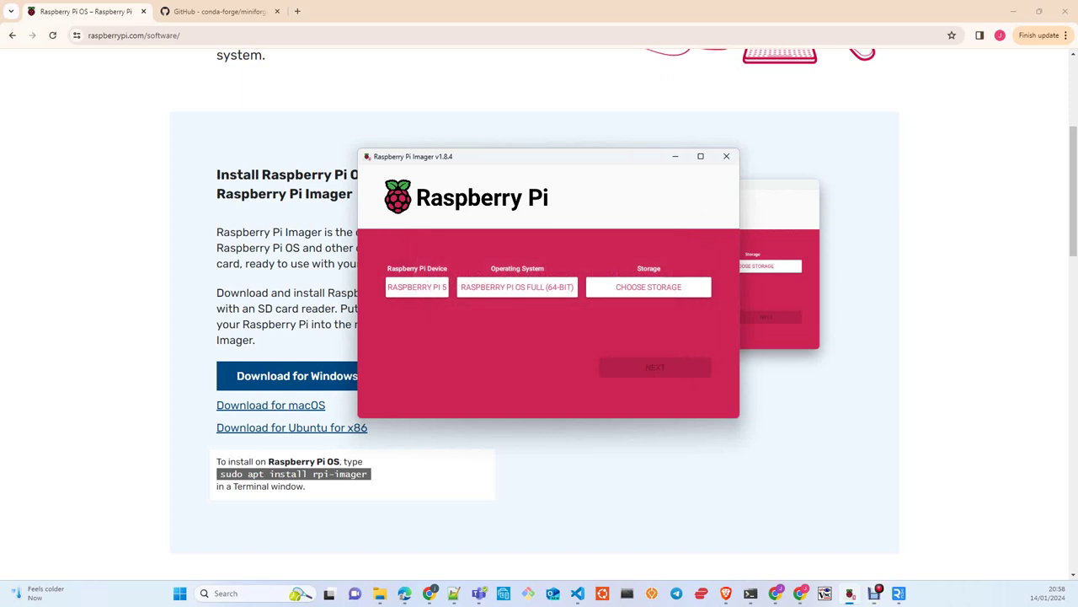